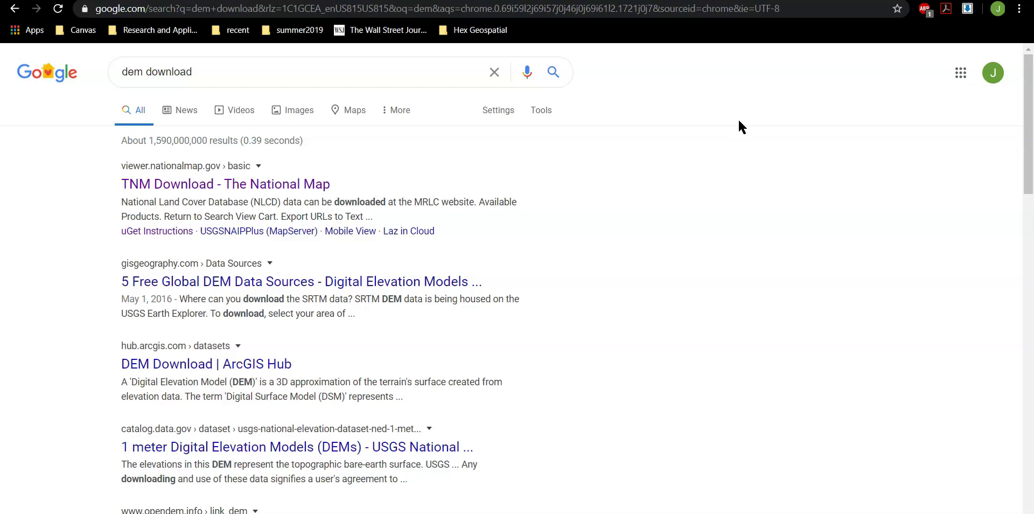
Open the 'TNM Download - The National Map' result from the 'dem download' search
{"action": "left_click", "coordinate": [324, 188]}
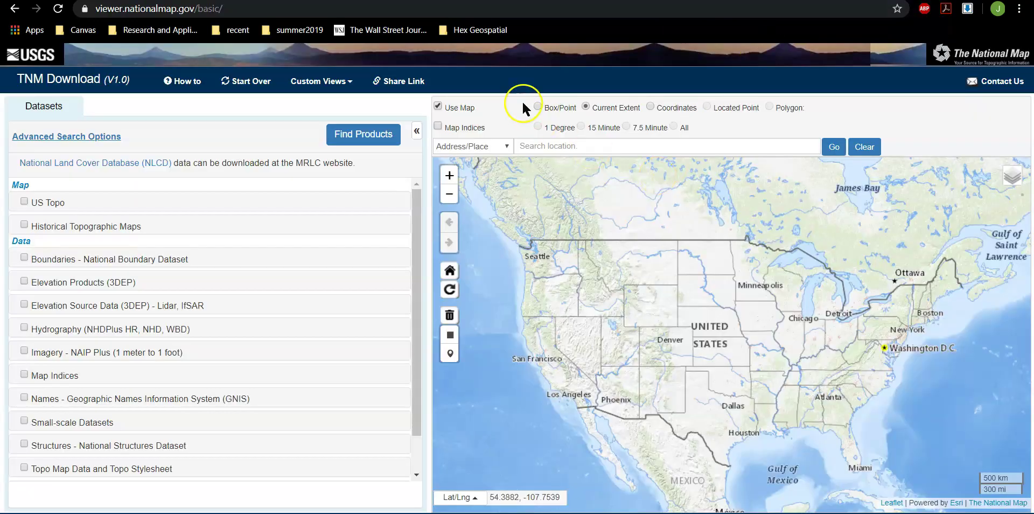
Check Elevation Products (3DEP) with 1/3 arc-second DEM and pan the map to Hawaii
{"action": "left_click", "coordinate": [24, 281]}
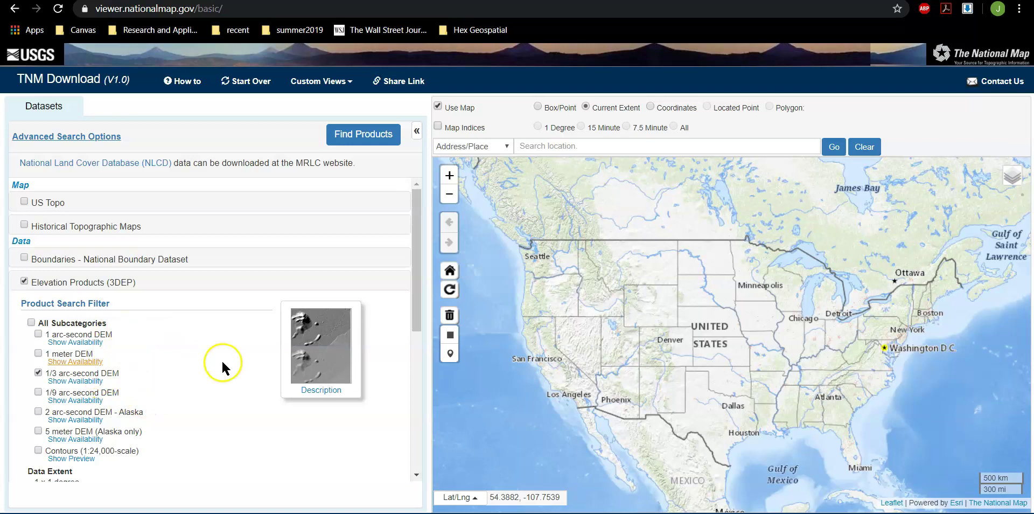
{"action": "left_click_drag", "start_coordinate": [624, 275], "coordinate": [854, 214]}
{"action": "left_click_drag", "start_coordinate": [648, 330], "coordinate": [841, 248]}
{"action": "left_click_drag", "start_coordinate": [754, 307], "coordinate": [731, 227]}
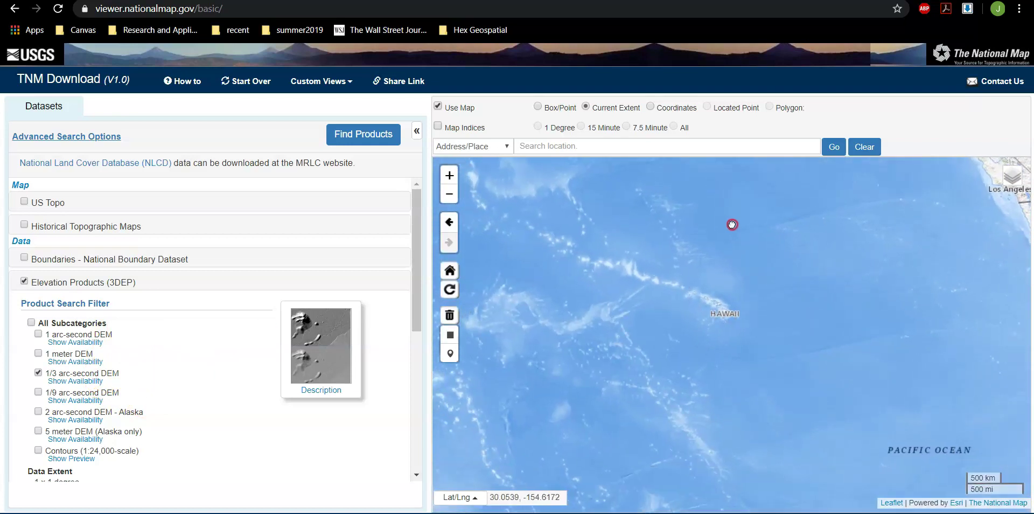
{"action": "left_click", "coordinate": [560, 214]}
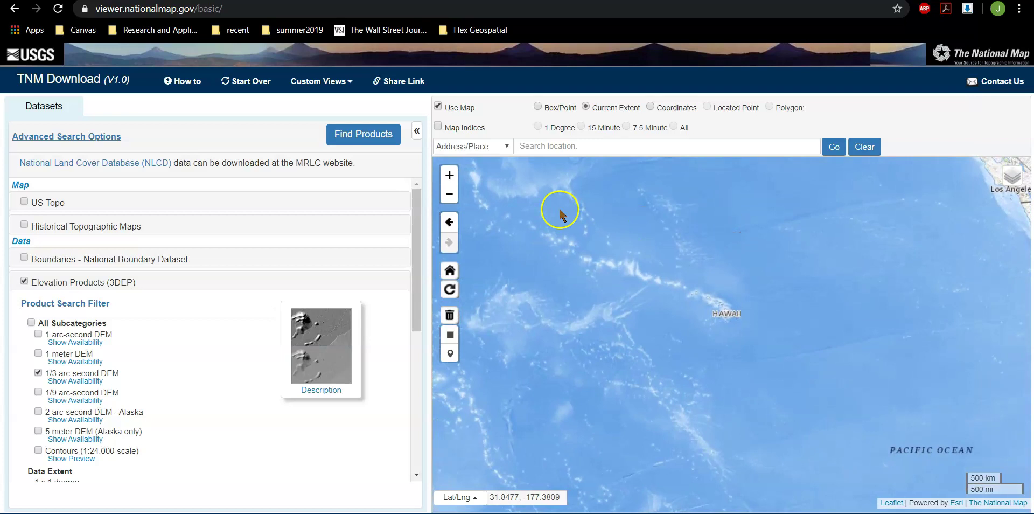
Draw a search rectangle and tighten it around the Island of Hawai'i
{"action": "left_click", "coordinate": [450, 336]}
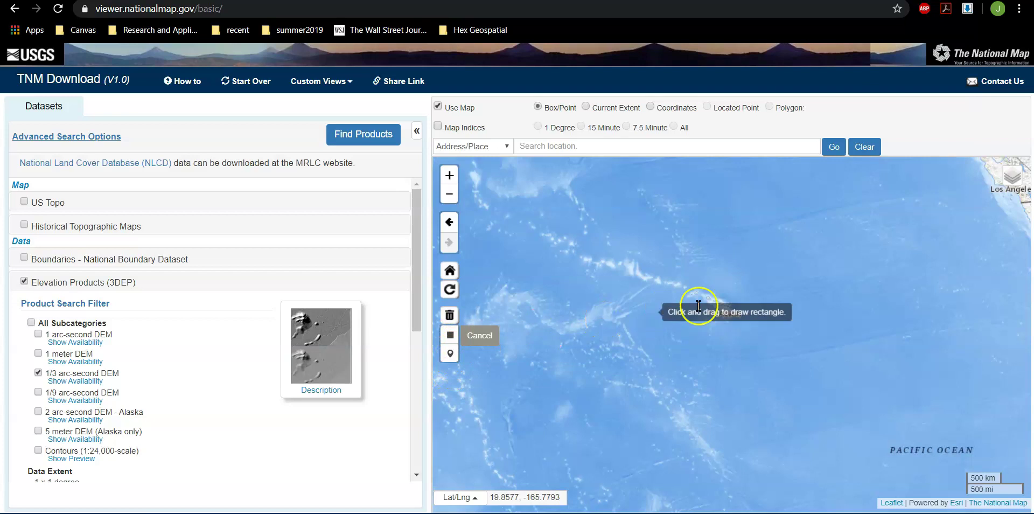
{"action": "left_click_drag", "start_coordinate": [717, 310], "coordinate": [743, 325]}
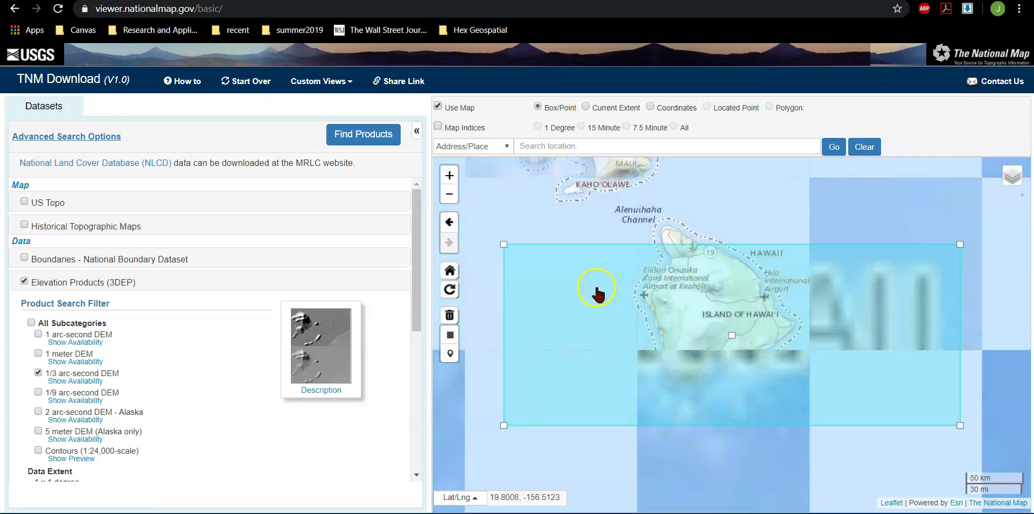
{"action": "left_click_drag", "start_coordinate": [503, 246], "coordinate": [595, 202]}
{"action": "left_click_drag", "start_coordinate": [960, 425], "coordinate": [820, 415]}
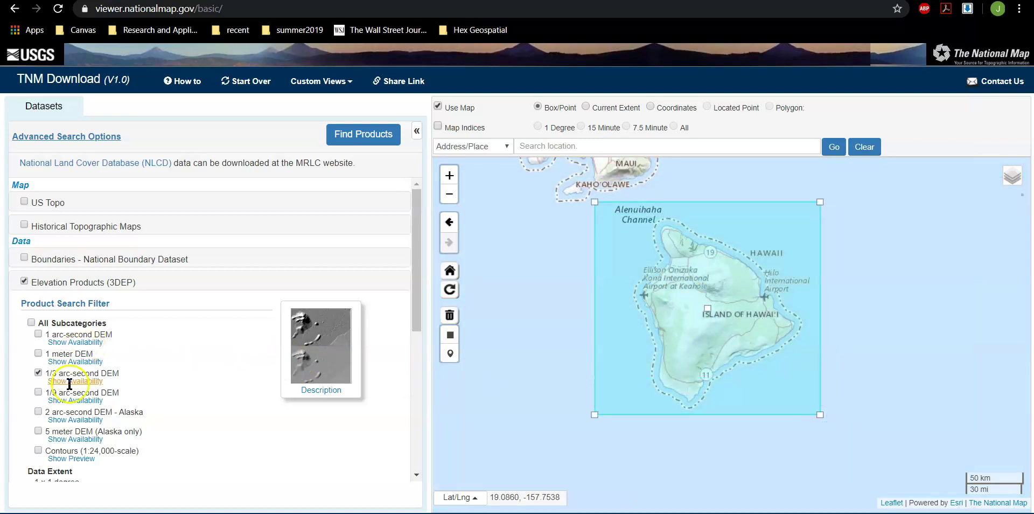
Find products and preview footprints of tiles n20w156, n21w156, n20w157, n20w155, n21w157 and n19w156
{"action": "left_click", "coordinate": [369, 135]}
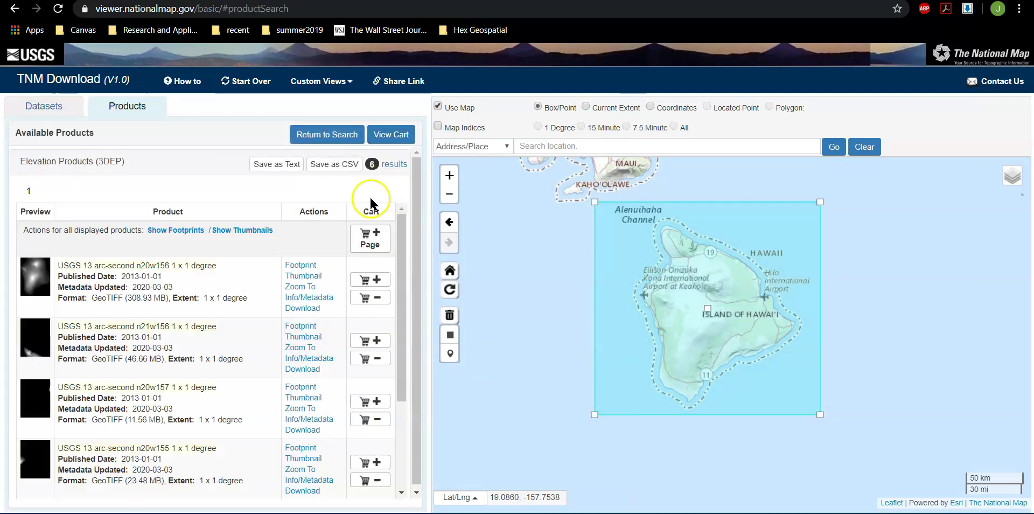
{"action": "left_click", "coordinate": [304, 265]}
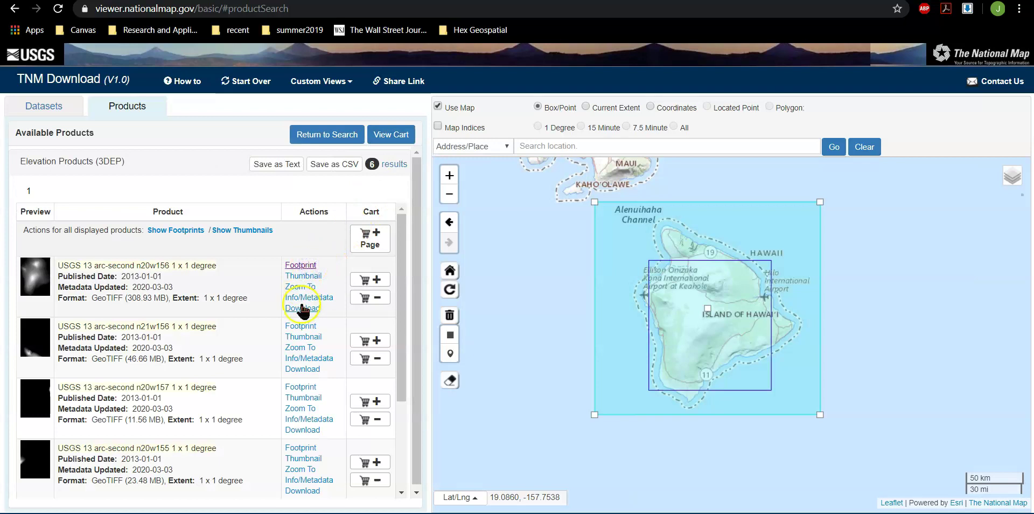
{"action": "left_click", "coordinate": [301, 326]}
{"action": "scroll", "coordinate": [257, 344], "scroll_direction": "down", "scroll_amount": 1}
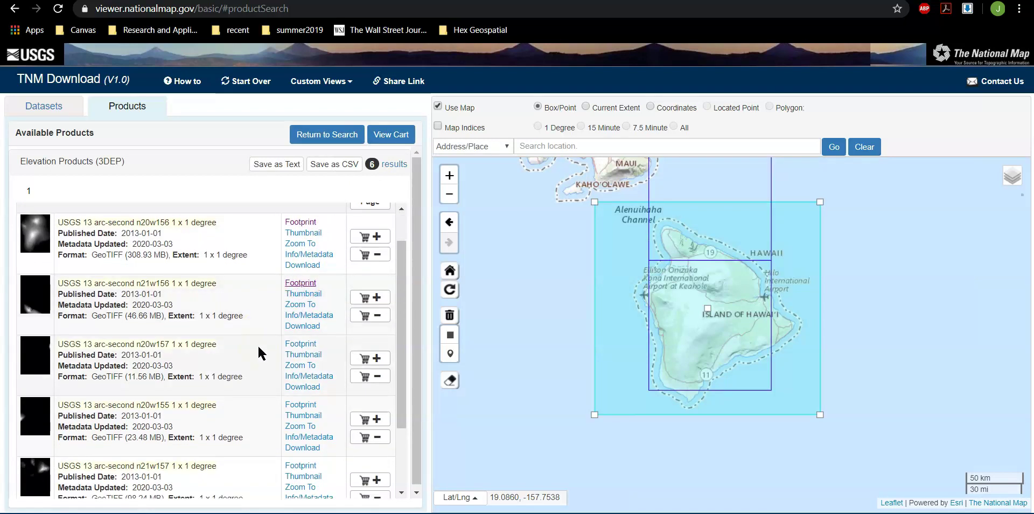
{"action": "left_click", "coordinate": [300, 344]}
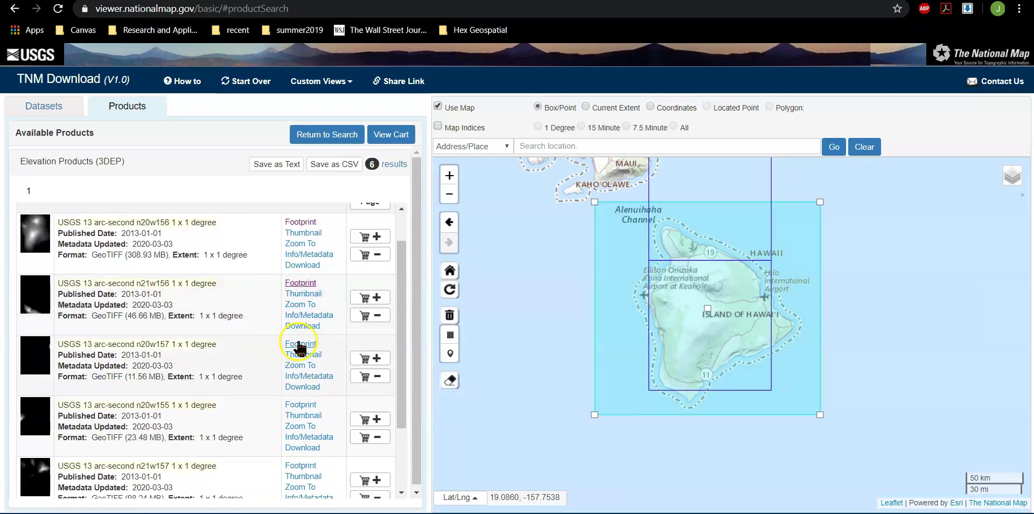
{"action": "left_click", "coordinate": [301, 404]}
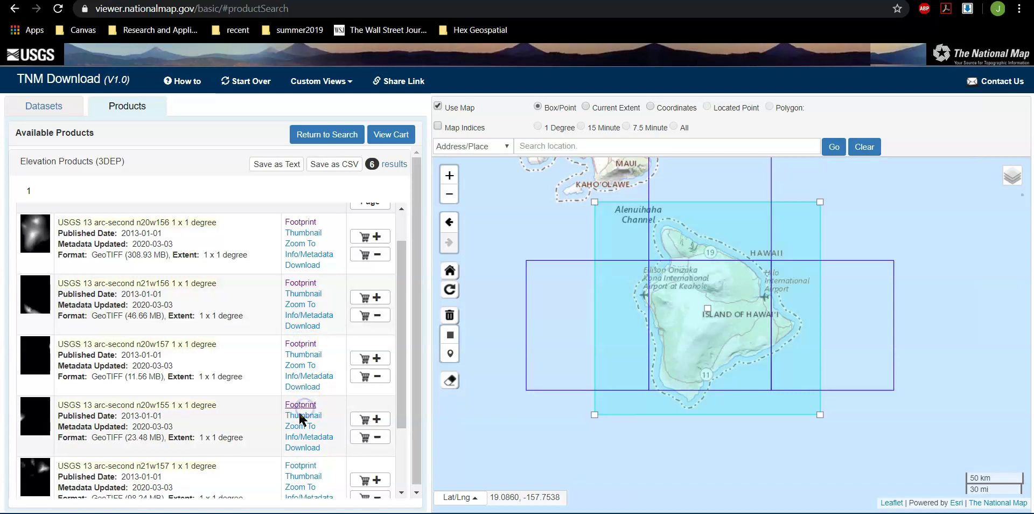
{"action": "left_click", "coordinate": [298, 466]}
{"action": "scroll", "coordinate": [223, 418], "scroll_direction": "down", "scroll_amount": 2}
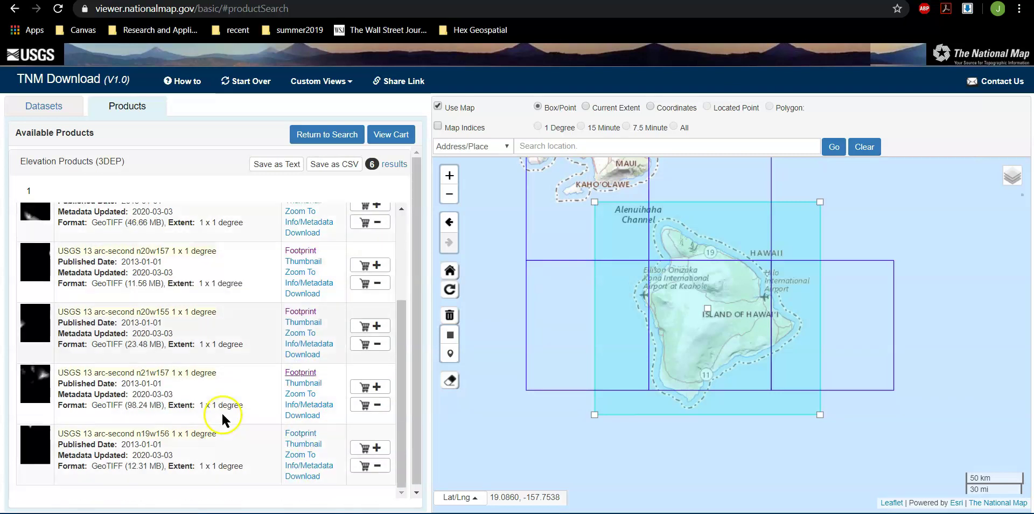
{"action": "left_click", "coordinate": [301, 373]}
{"action": "left_click", "coordinate": [301, 433]}
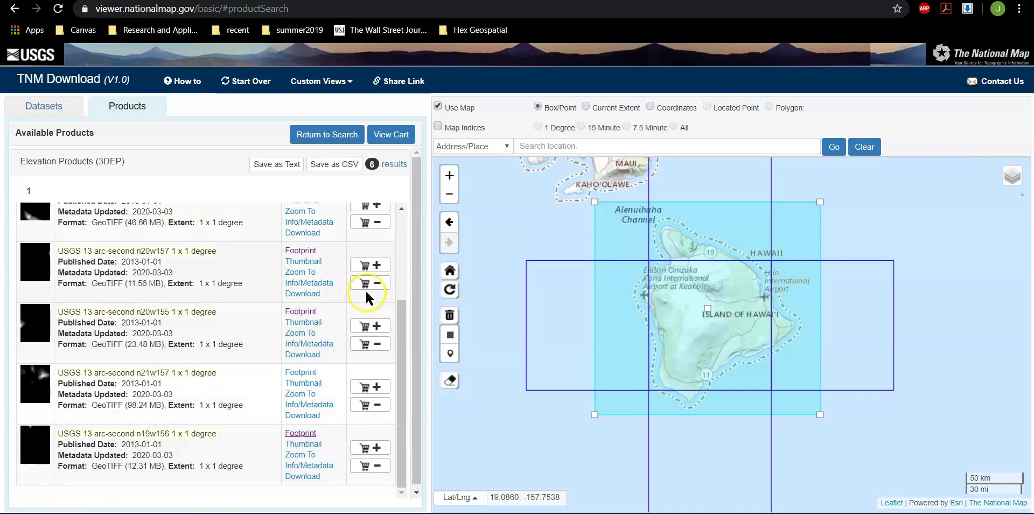
Add tiles n20w157, n20w155, n19w156 and n20w156 to the cart
{"action": "left_click", "coordinate": [369, 264]}
{"action": "left_click", "coordinate": [369, 325]}
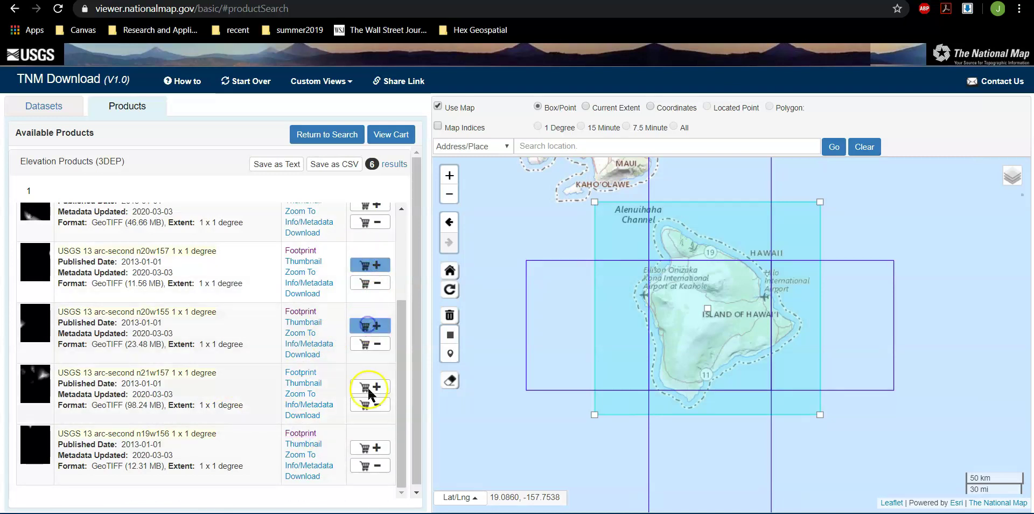
{"action": "left_click", "coordinate": [369, 447]}
{"action": "scroll", "coordinate": [312, 334], "scroll_direction": "up", "scroll_amount": 2}
{"action": "scroll", "coordinate": [313, 334], "scroll_direction": "up", "scroll_amount": 1}
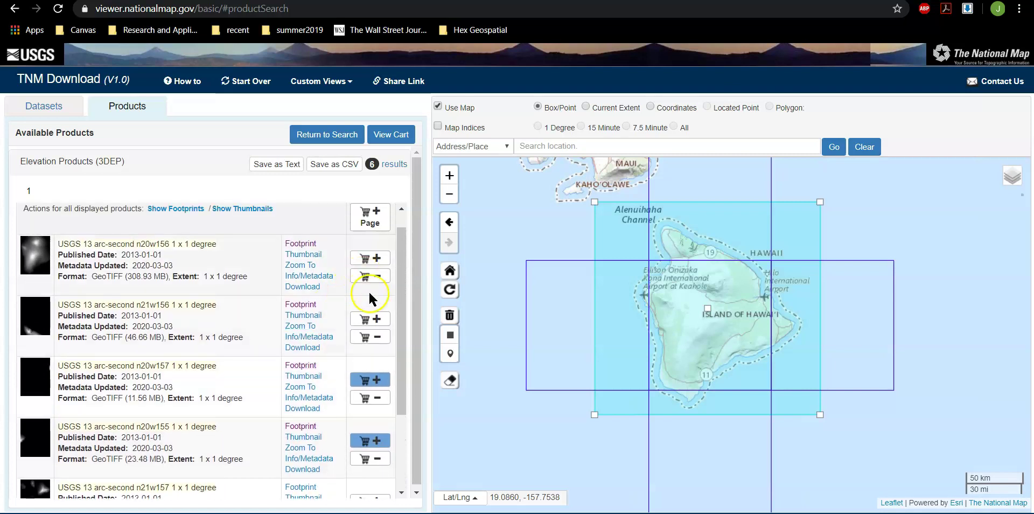
{"action": "left_click", "coordinate": [370, 259]}
{"action": "scroll", "coordinate": [300, 204], "scroll_direction": "up", "scroll_amount": 1}
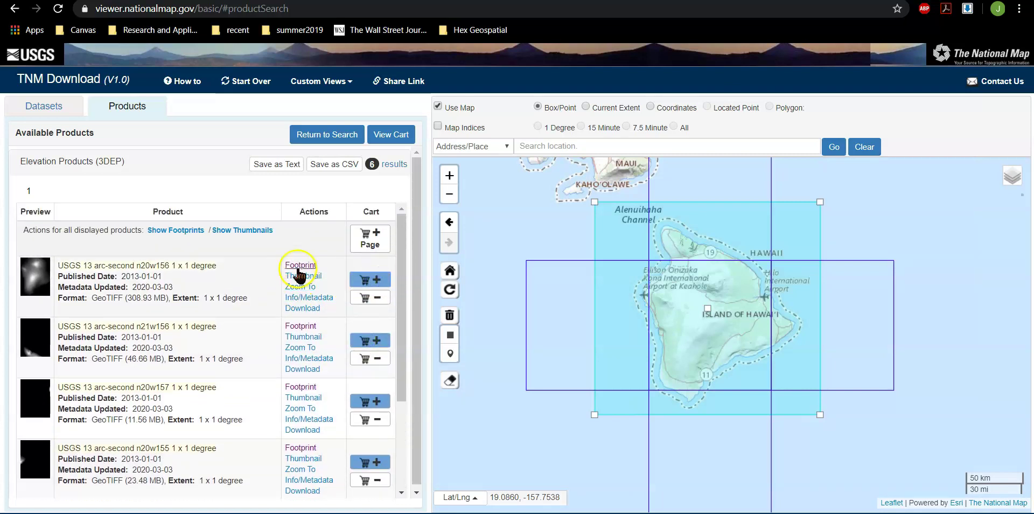
Export the cart's download URLs to a text file saved on the Desktop
{"action": "left_click", "coordinate": [385, 137]}
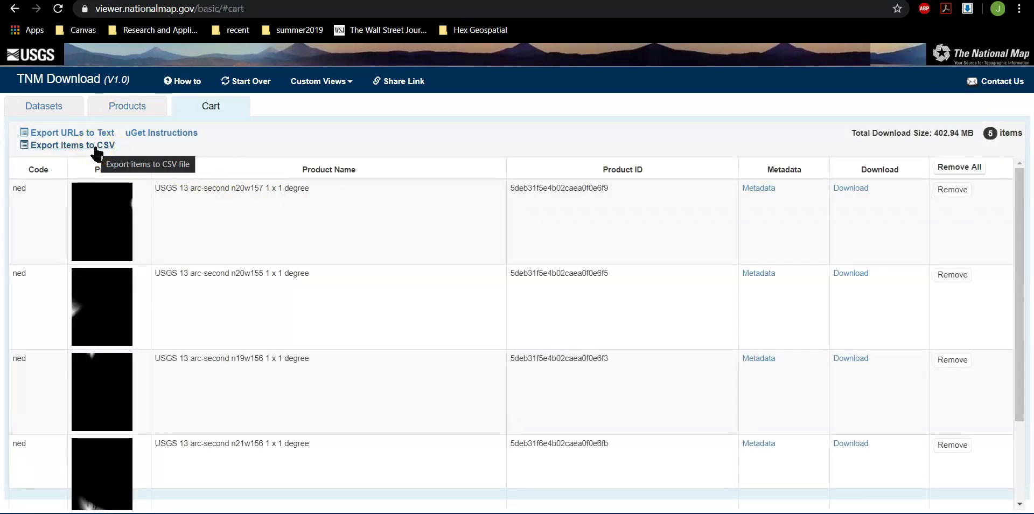
{"action": "left_click", "coordinate": [86, 133]}
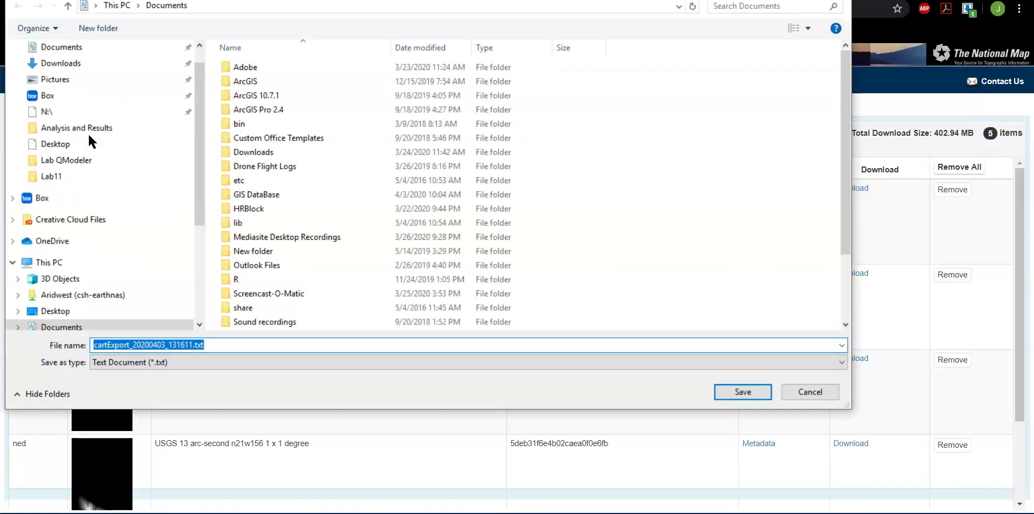
{"action": "left_click", "coordinate": [100, 306]}
{"action": "left_click", "coordinate": [742, 389]}
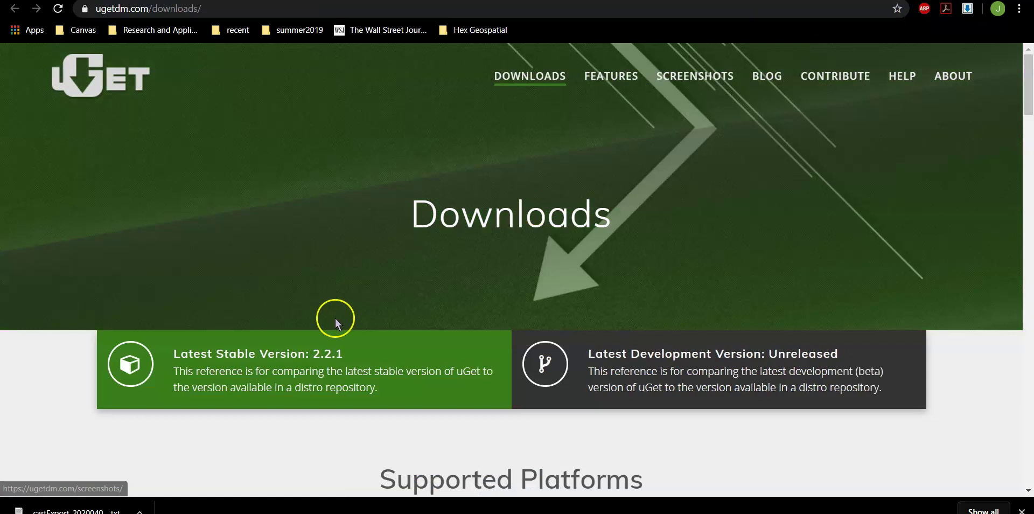
Download the uGet 2.2.1 Windows 7z archive from the ugetdm.com Windows download page
{"action": "scroll", "coordinate": [335, 323], "scroll_direction": "down", "scroll_amount": 3}
{"action": "scroll", "coordinate": [125, 327], "scroll_direction": "down", "scroll_amount": 4}
{"action": "scroll", "coordinate": [7, 380], "scroll_direction": "down", "scroll_amount": 3}
{"action": "left_click", "coordinate": [230, 364]}
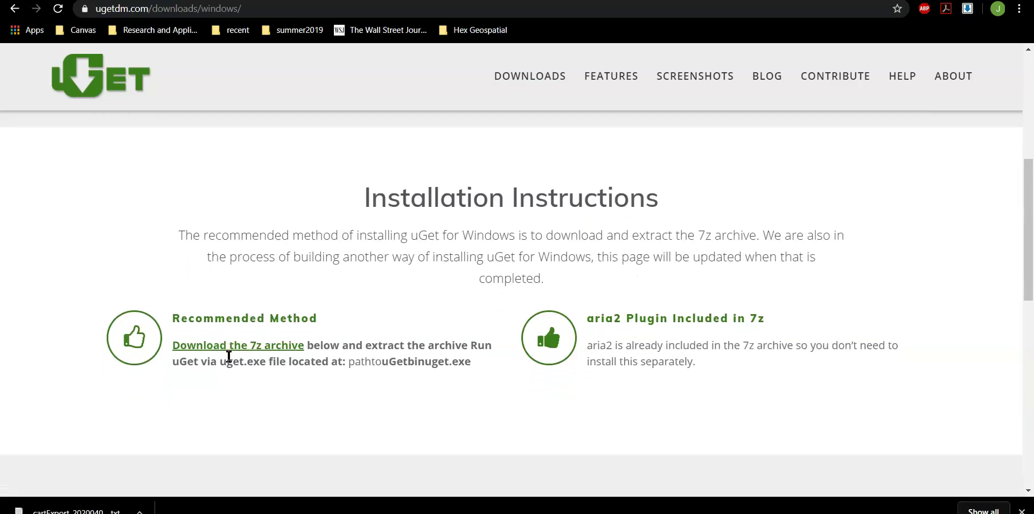
{"action": "left_click", "coordinate": [271, 336]}
{"action": "left_click", "coordinate": [208, 401]}
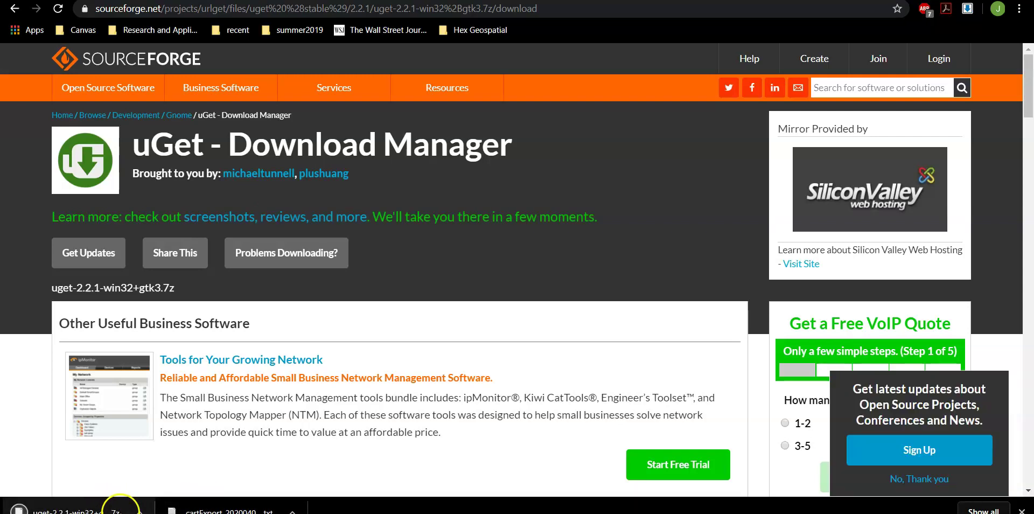
Show the downloaded uget-2.2.1-win32+gtk3.7z archive in its Documents folder
{"action": "left_click", "coordinate": [119, 509]}
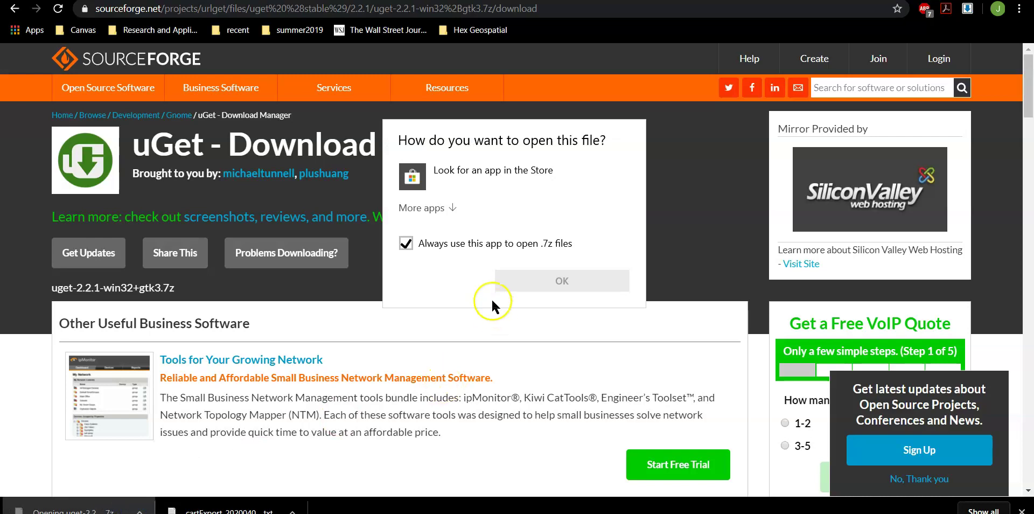
{"action": "left_click", "coordinate": [426, 331]}
{"action": "left_click", "coordinate": [140, 508]}
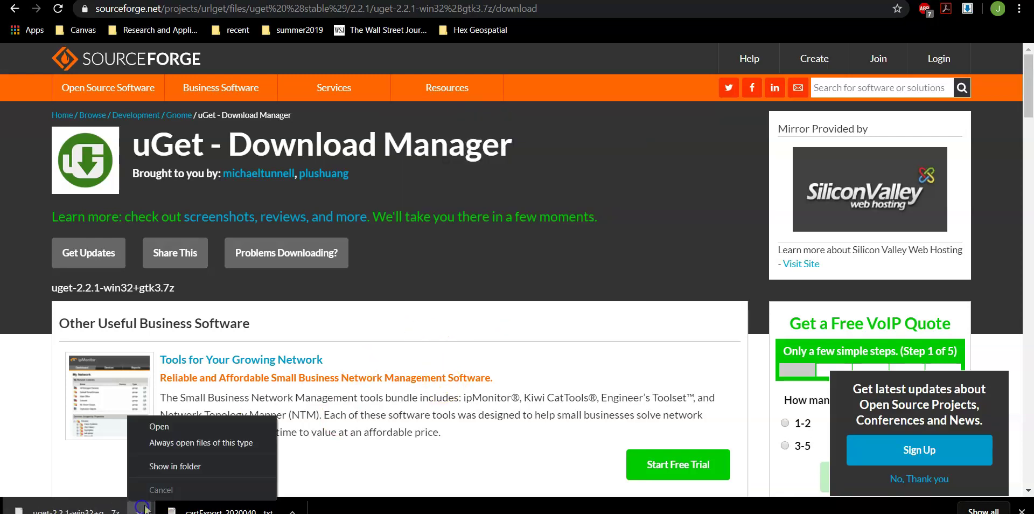
{"action": "left_click", "coordinate": [167, 465]}
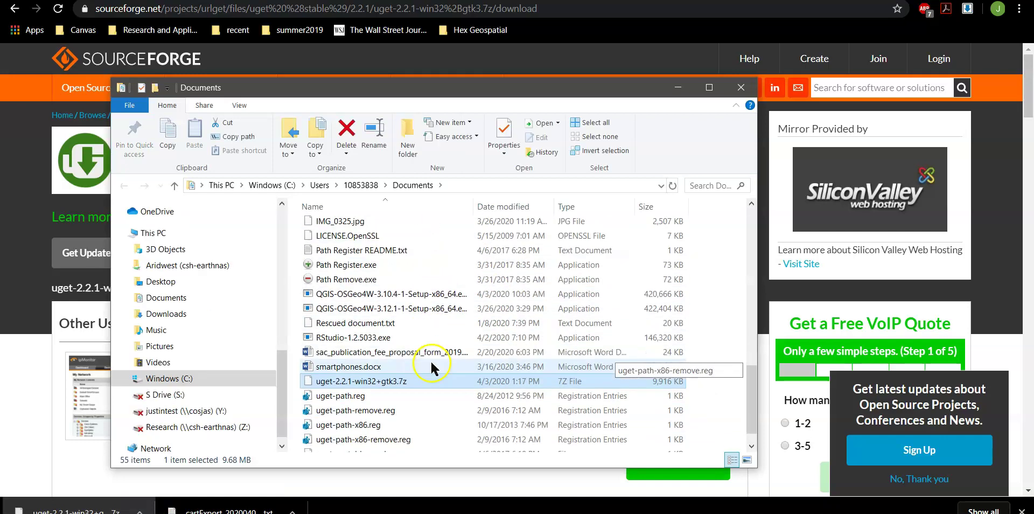
Open the uGet 7z archive in 7-Zip via its right-click menu
{"action": "right_click", "coordinate": [407, 357]}
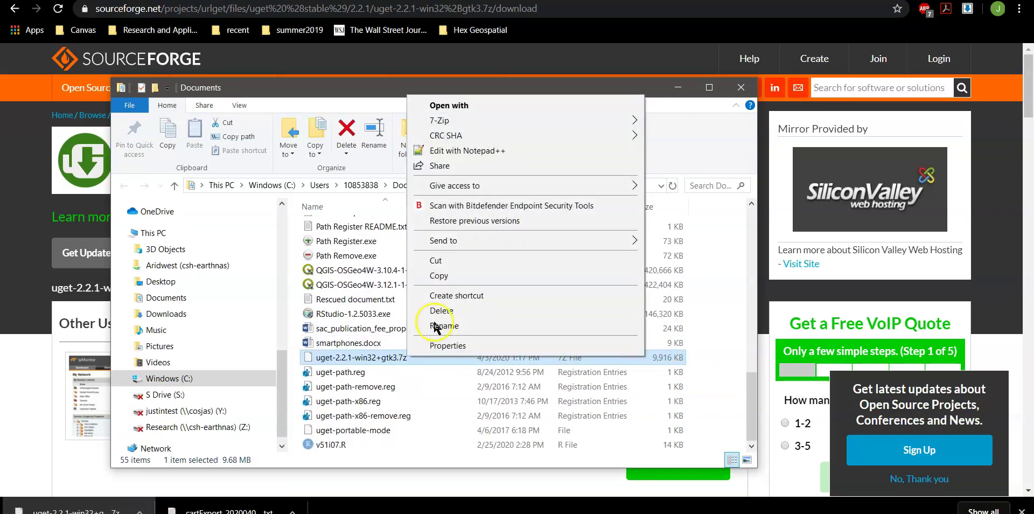
{"action": "mouse_move", "coordinate": [519, 118]}
{"action": "left_click", "coordinate": [679, 122]}
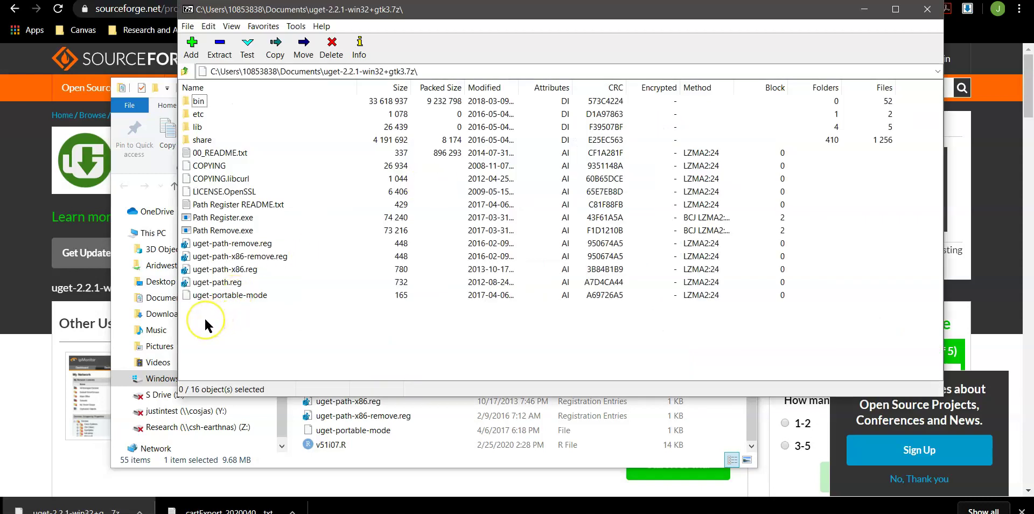
Extract the selected archive items into Documents, choosing Yes to All to replace files
{"action": "left_click_drag", "start_coordinate": [205, 324], "coordinate": [194, 102]}
{"action": "left_click", "coordinate": [214, 44]}
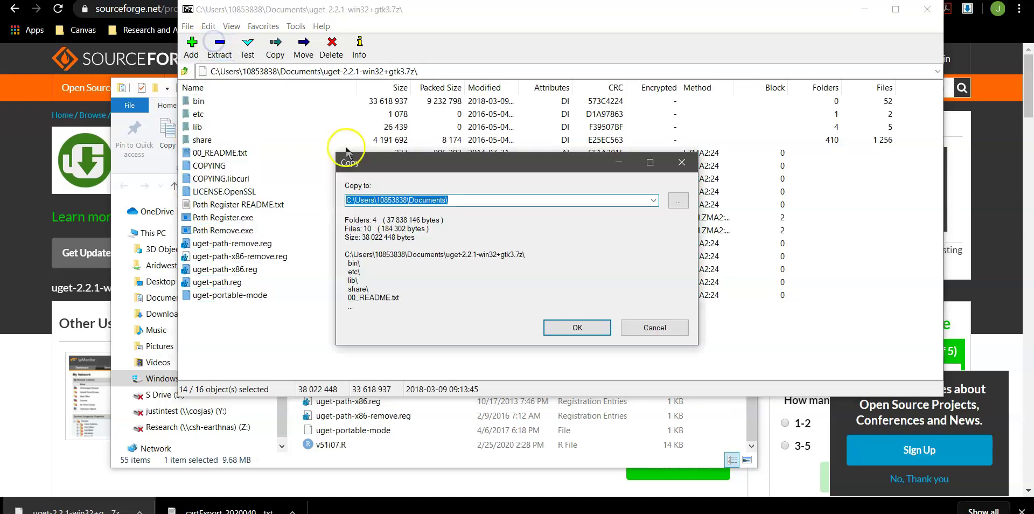
{"action": "left_click", "coordinate": [581, 330]}
{"action": "left_click", "coordinate": [529, 333]}
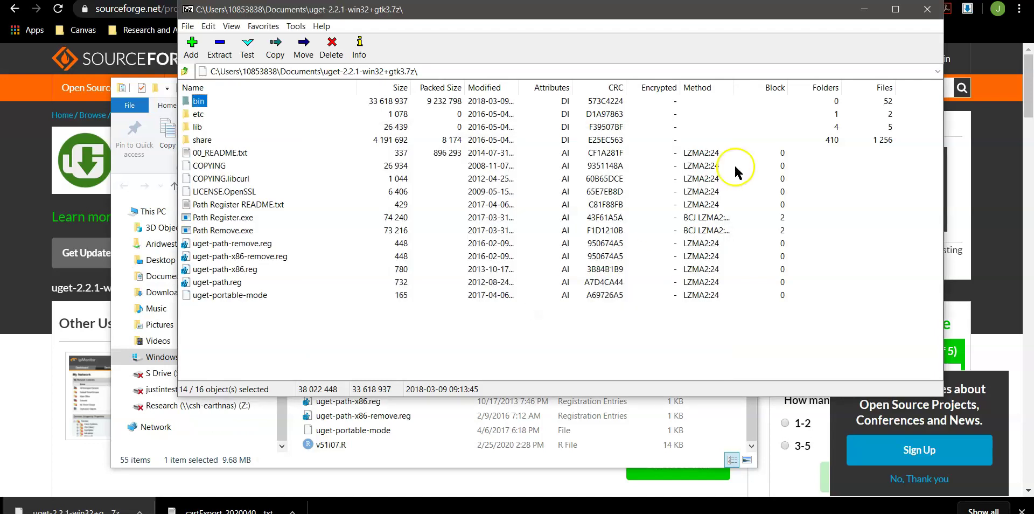
Minimize 7-Zip, return to the Documents window and open the extracted bin folder
{"action": "left_click", "coordinate": [863, 16]}
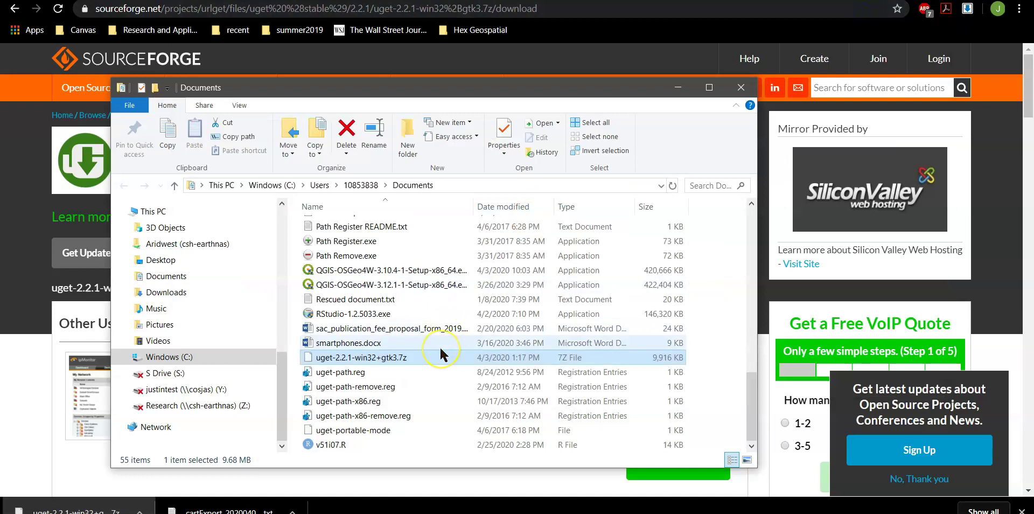
{"action": "scroll", "coordinate": [440, 346], "scroll_direction": "up", "scroll_amount": 3}
{"action": "left_click", "coordinate": [344, 513]}
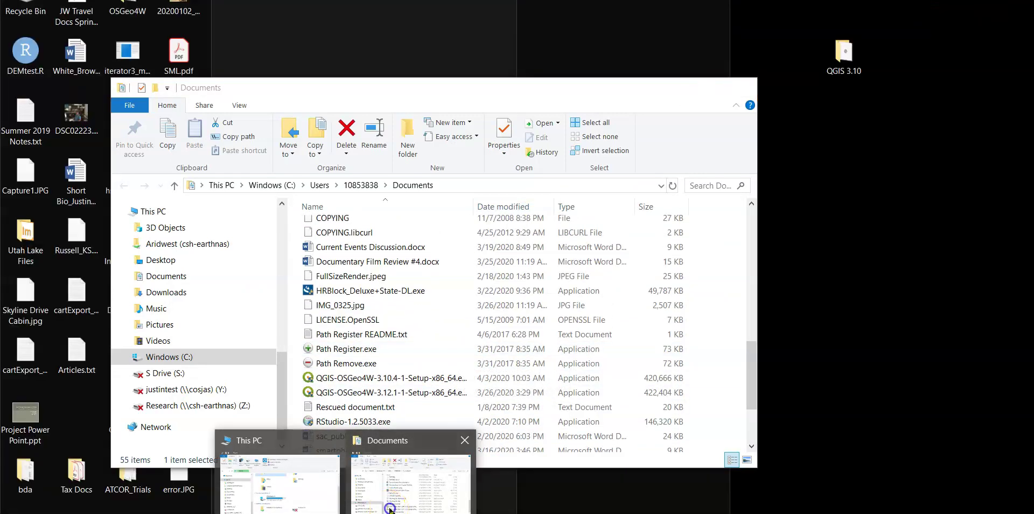
{"action": "left_click", "coordinate": [390, 509]}
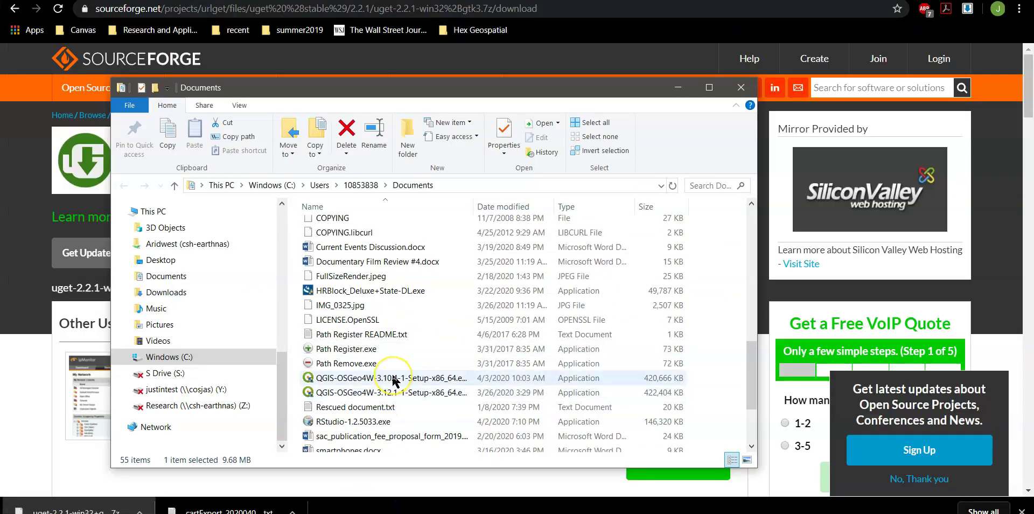
{"action": "scroll", "coordinate": [393, 381], "scroll_direction": "up", "scroll_amount": 6}
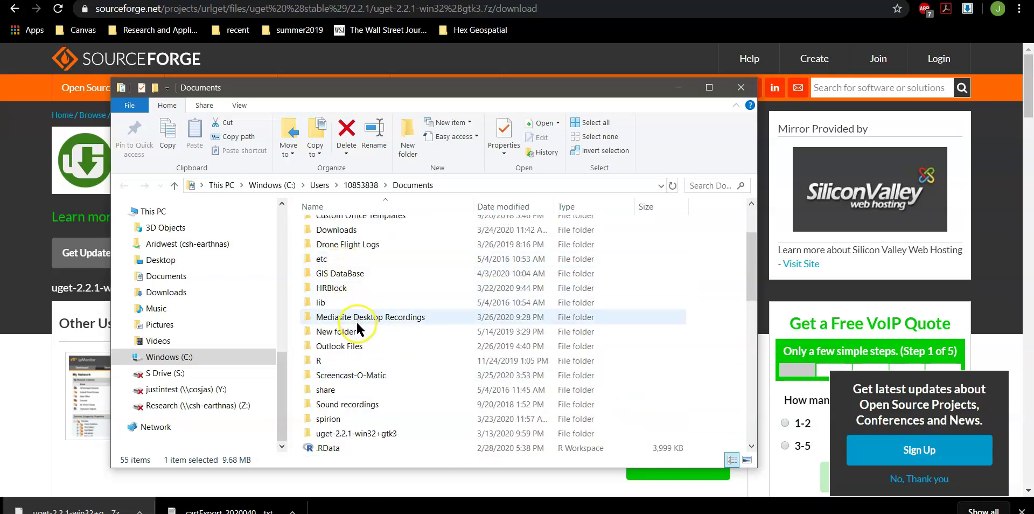
{"action": "scroll", "coordinate": [365, 279], "scroll_direction": "up", "scroll_amount": 2}
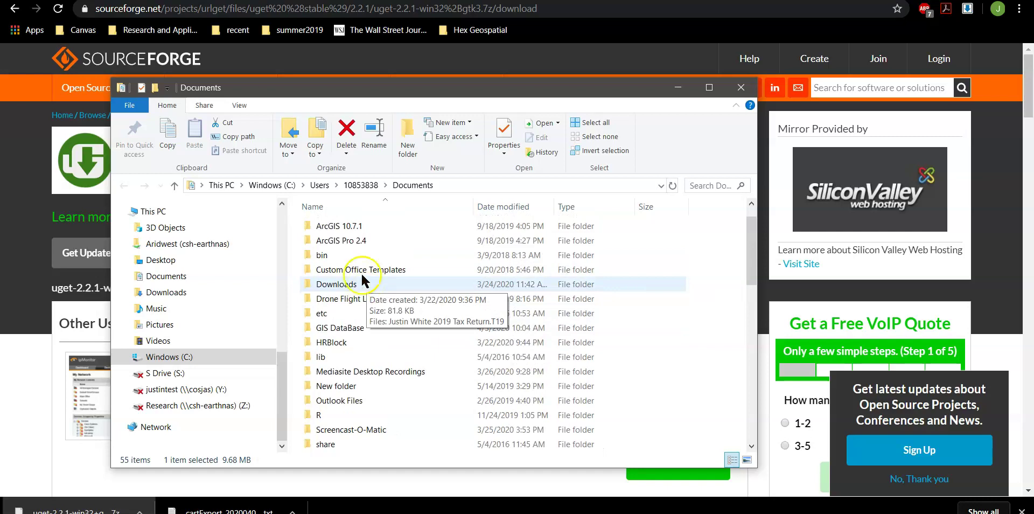
{"action": "double_click", "coordinate": [355, 257]}
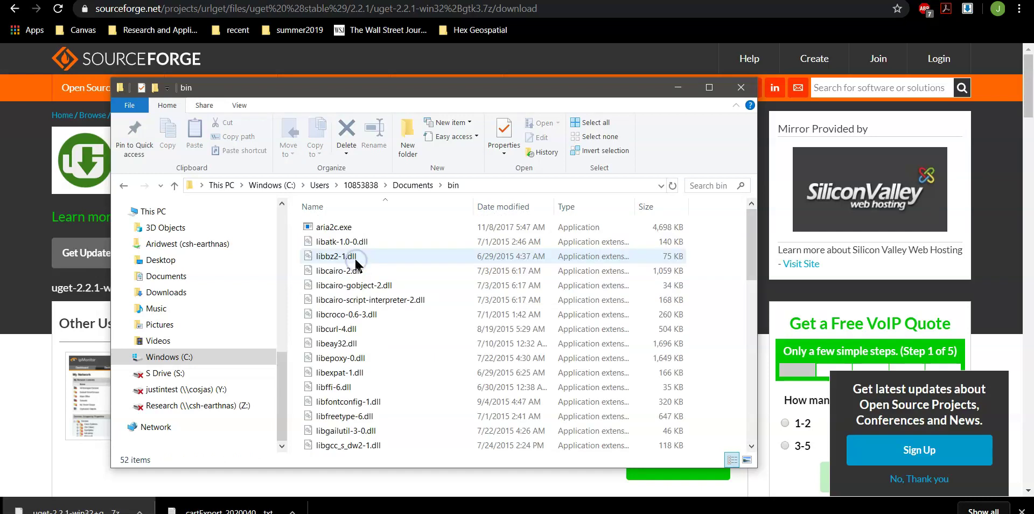
{"action": "scroll", "coordinate": [389, 299], "scroll_direction": "down", "scroll_amount": 12}
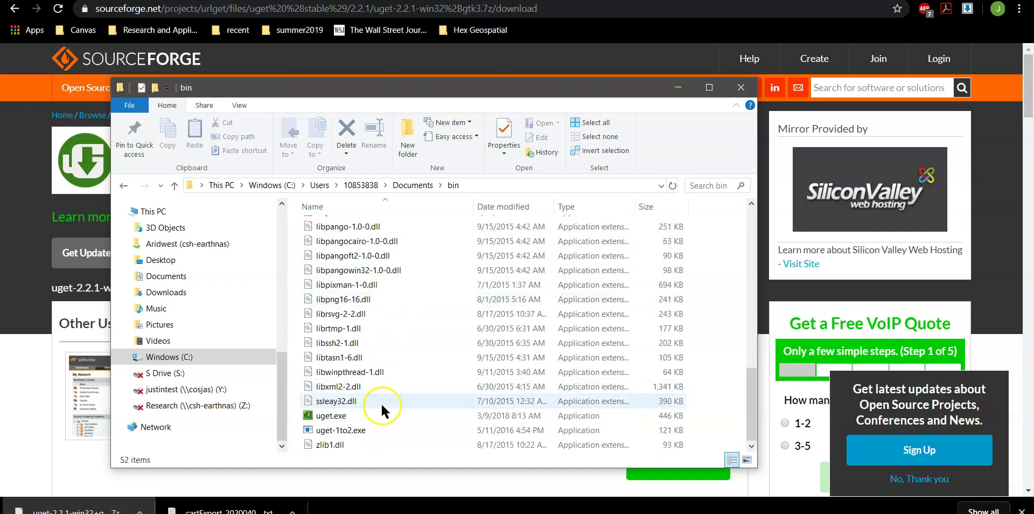
Launch uget.exe and import cartExport_20200403_124018.txt via File > Batch Downloads > Text file import
{"action": "double_click", "coordinate": [382, 415]}
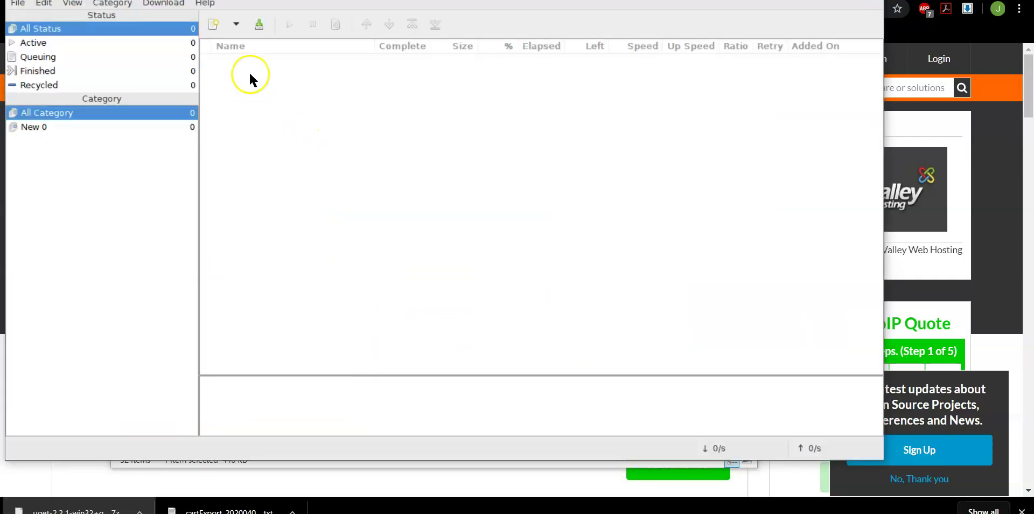
{"action": "left_click", "coordinate": [21, 4]}
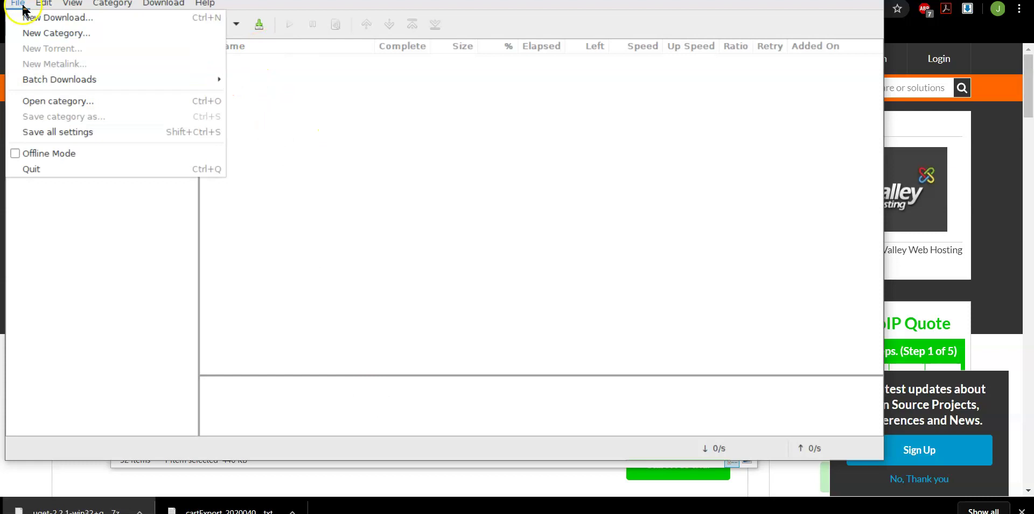
{"action": "mouse_move", "coordinate": [86, 81]}
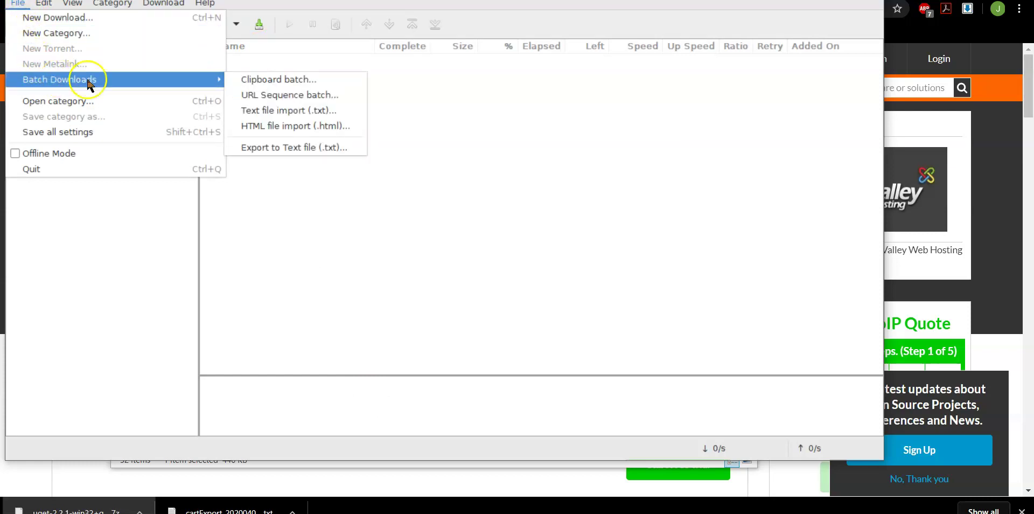
{"action": "left_click", "coordinate": [269, 112]}
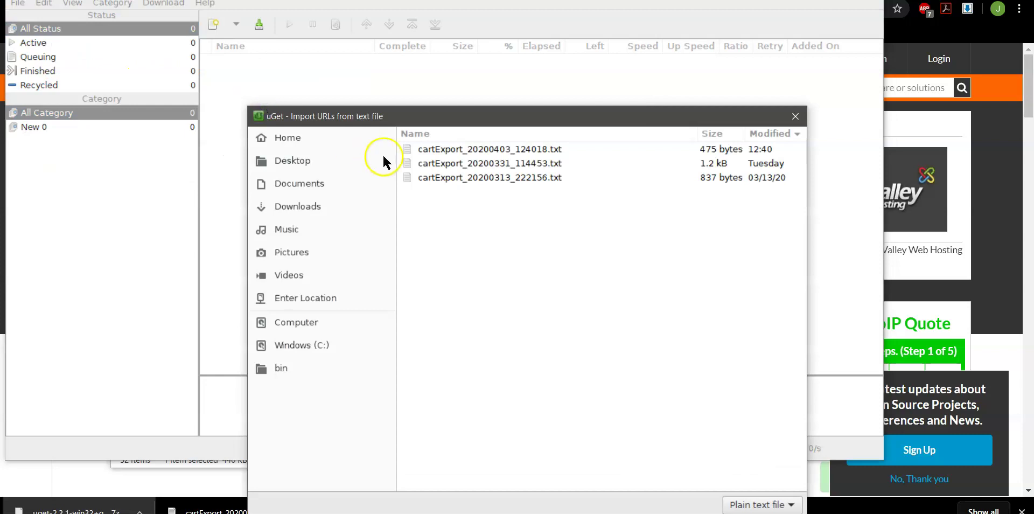
{"action": "left_click", "coordinate": [485, 152]}
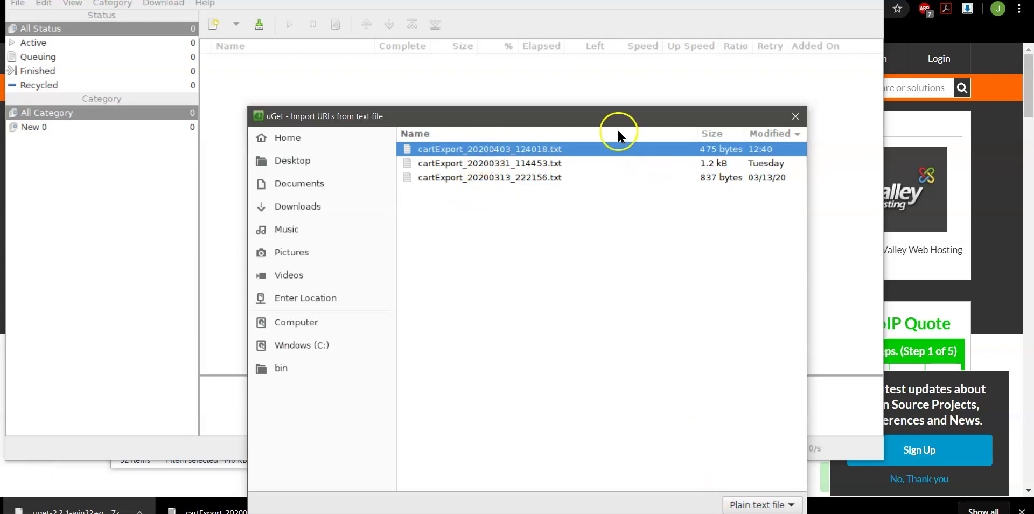
{"action": "left_click_drag", "start_coordinate": [613, 118], "coordinate": [606, 51]}
{"action": "left_click", "coordinate": [753, 461]}
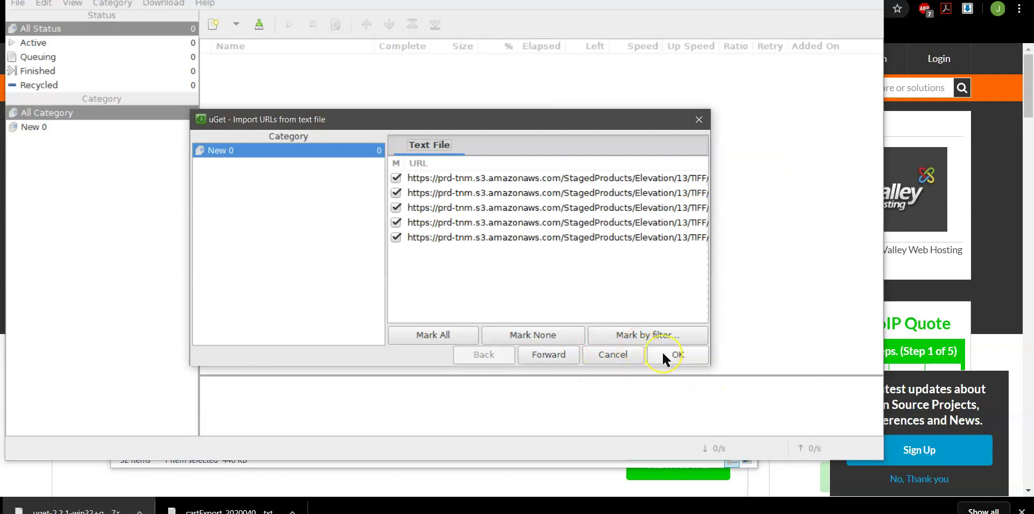
Add the five imported URLs as downloads and inspect the finished USGS_13_n21w156.tif details
{"action": "left_click", "coordinate": [662, 354]}
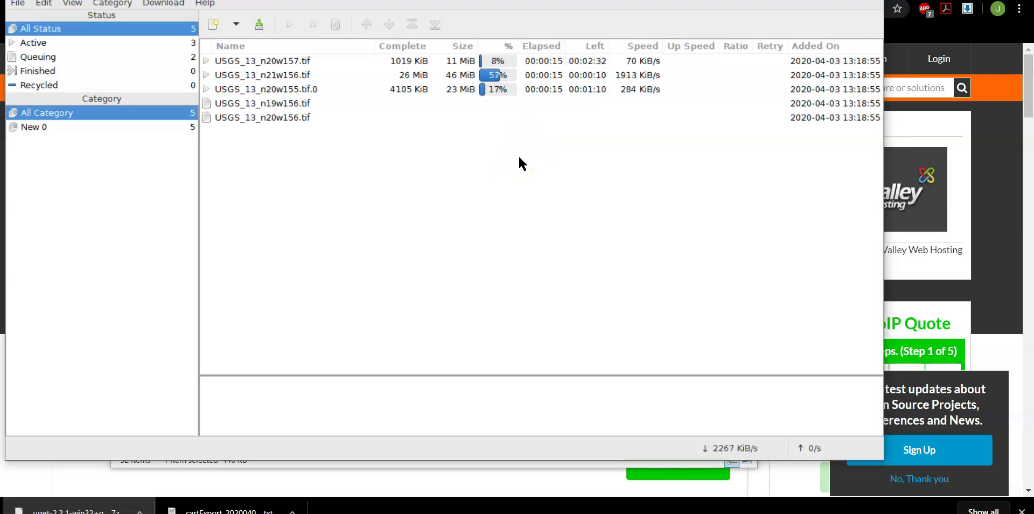
{"action": "left_click", "coordinate": [279, 118]}
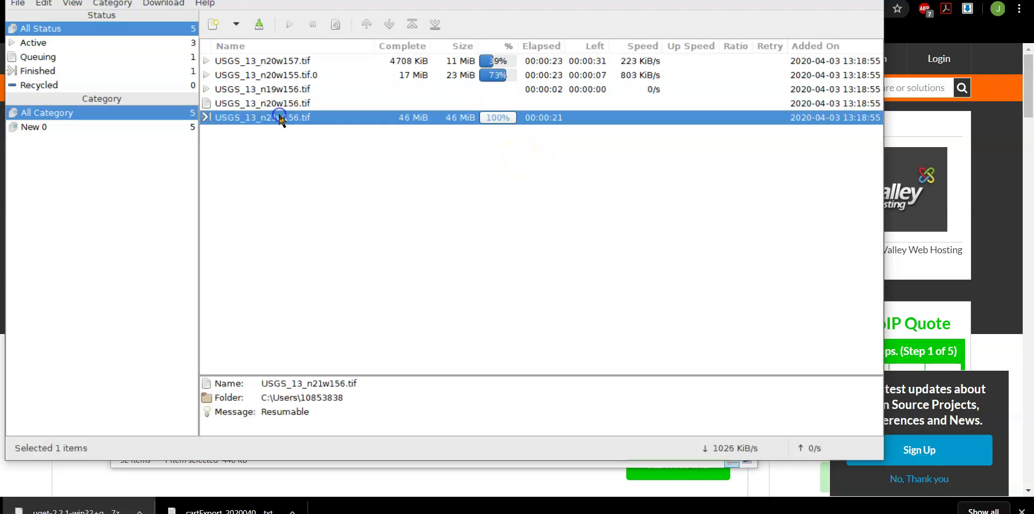
{"action": "left_click", "coordinate": [302, 412]}
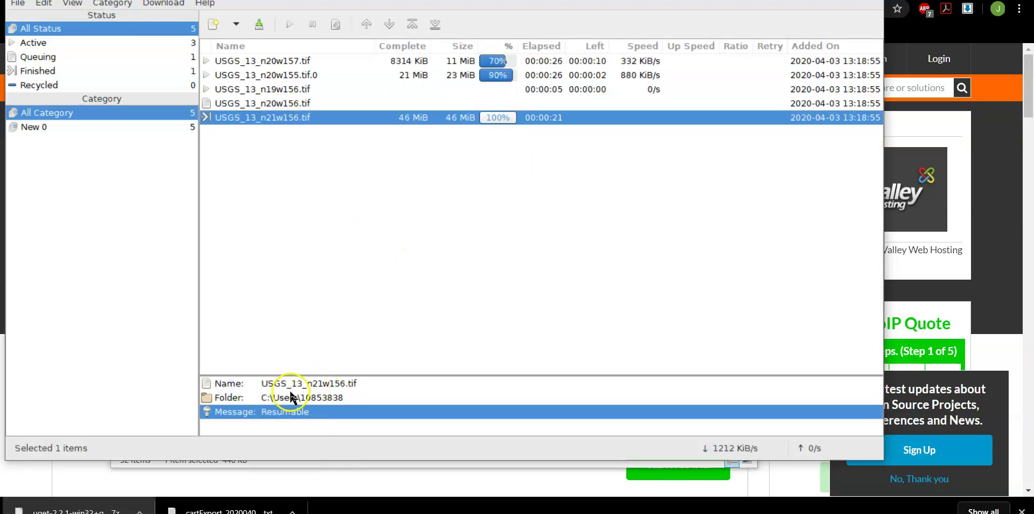
{"action": "left_click", "coordinate": [293, 397]}
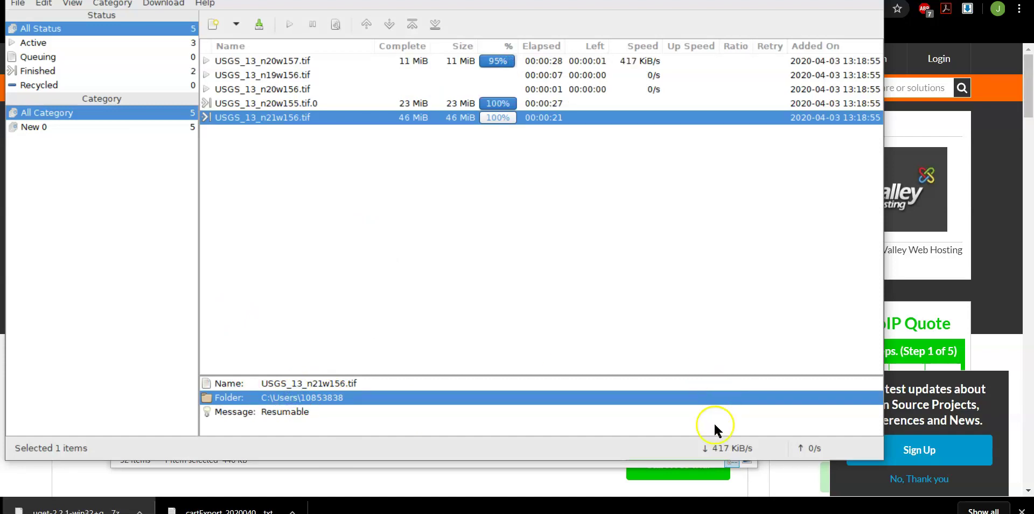